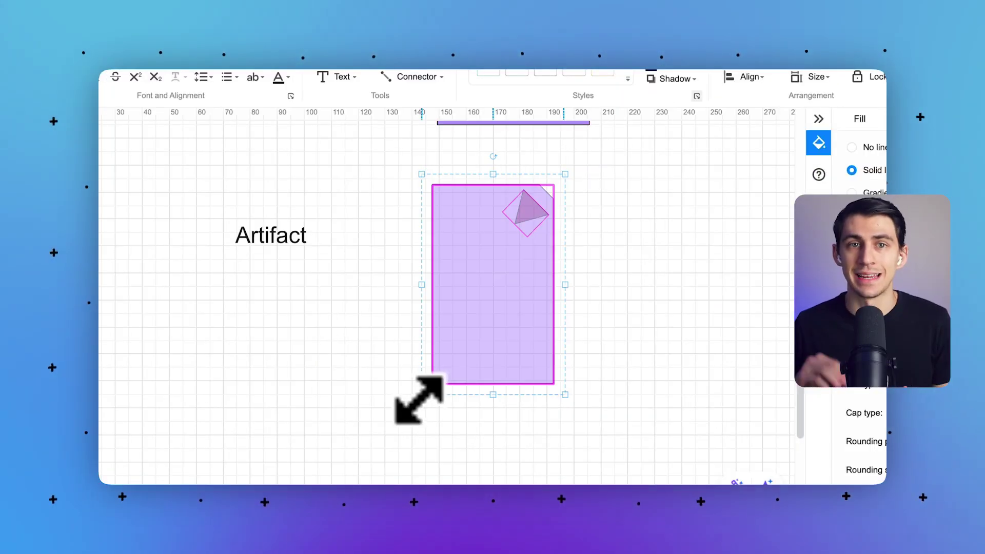
- Inspect the connectors and bottom-right node of Communication Path, then zoom out to 90%
drag(420, 398, 418, 401)
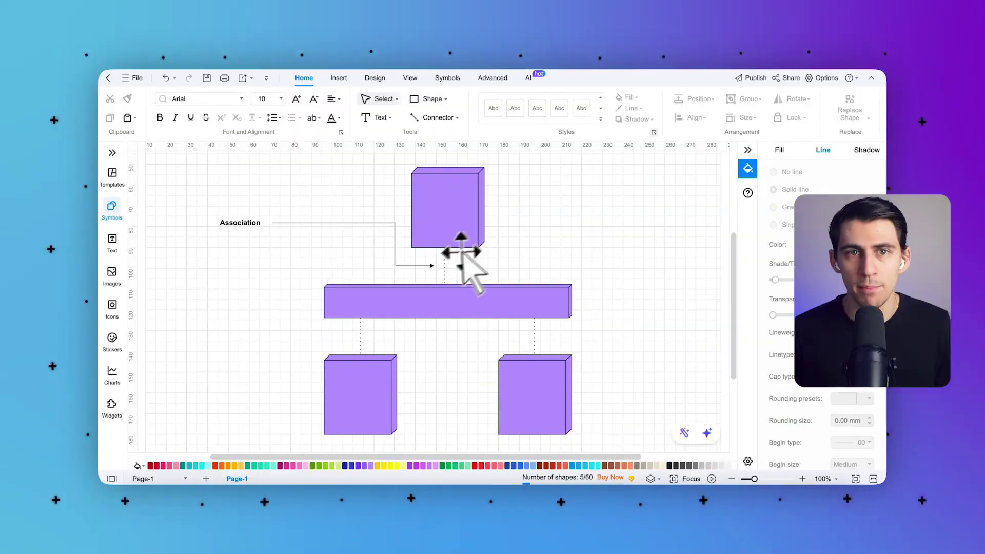
click(445, 267)
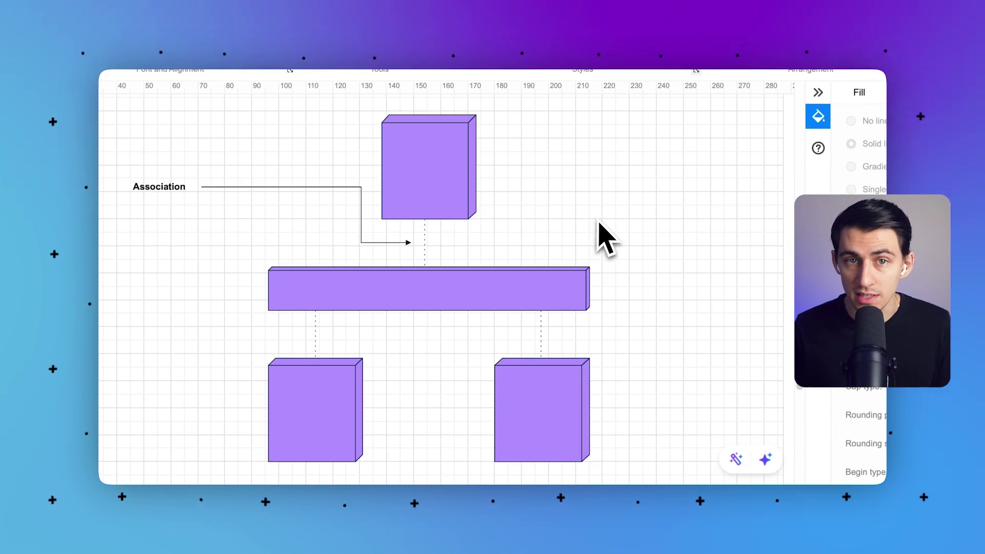
click(540, 327)
click(557, 395)
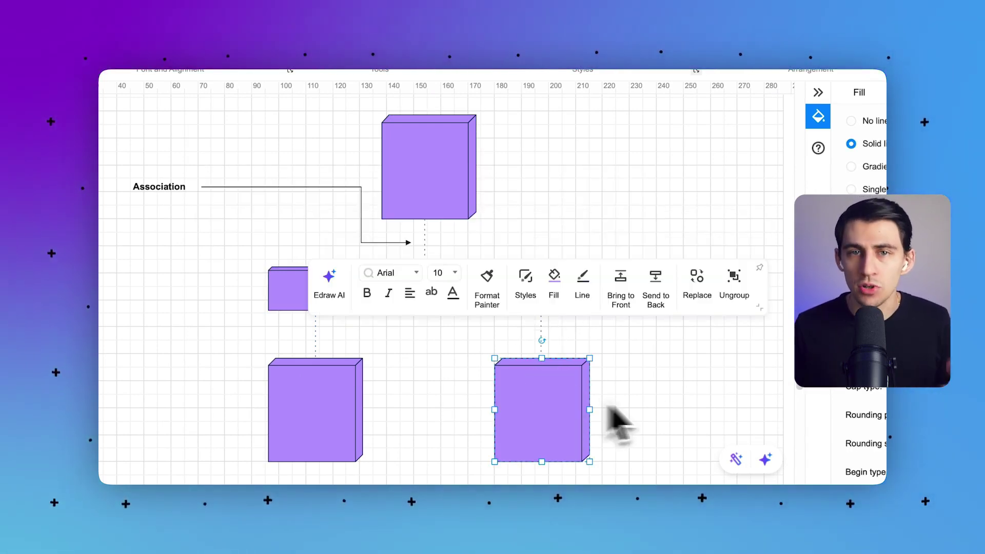
click(698, 404)
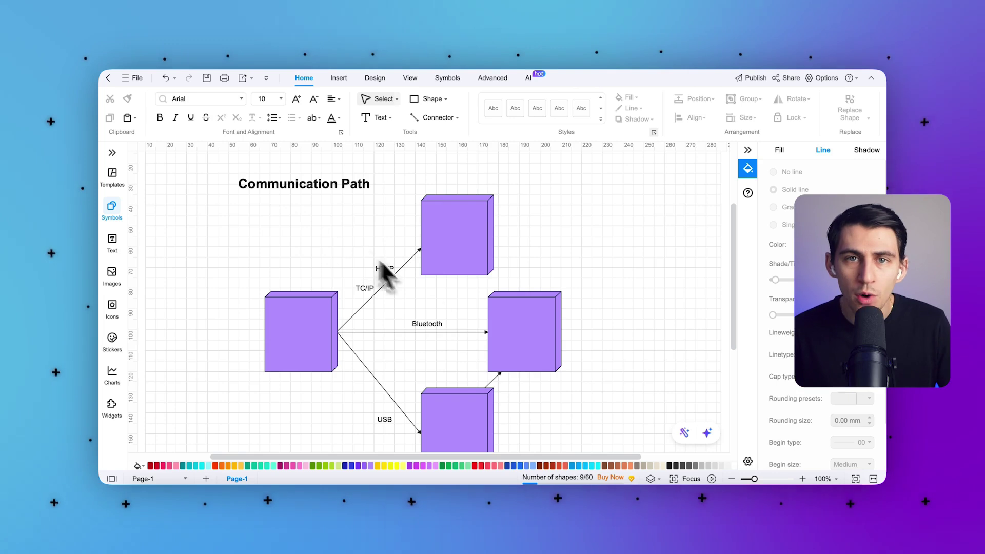
click(747, 480)
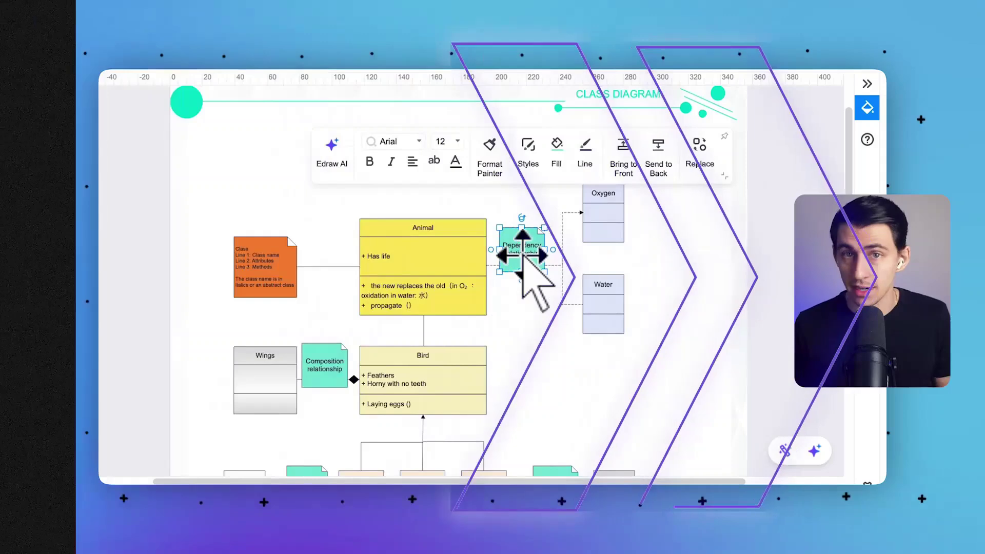
click(556, 322)
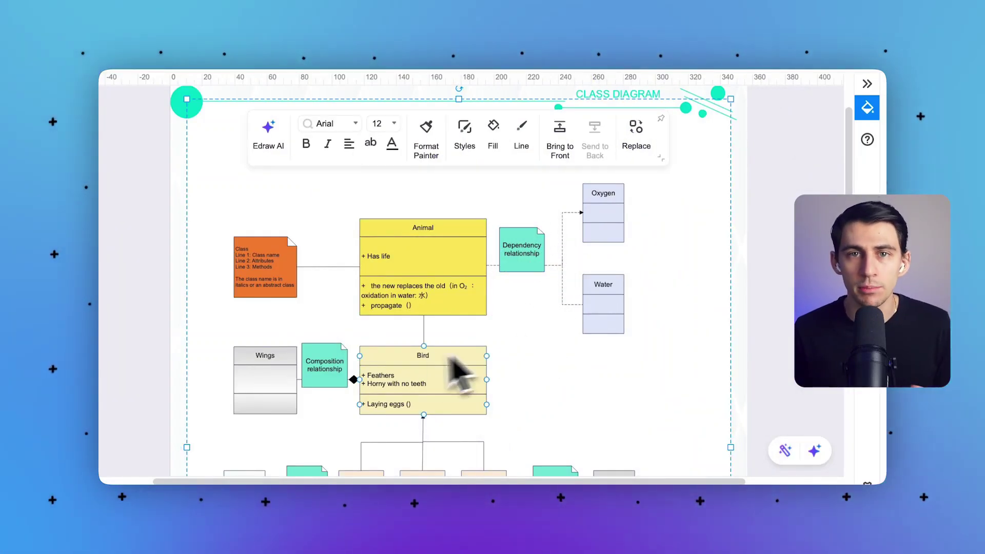
click(320, 365)
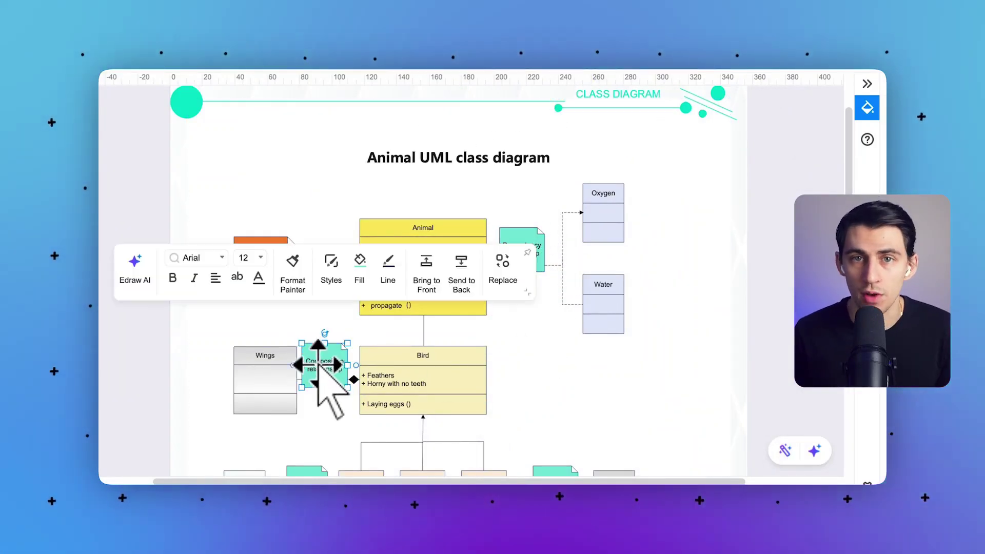
click(537, 343)
scroll(538, 344, down, 5)
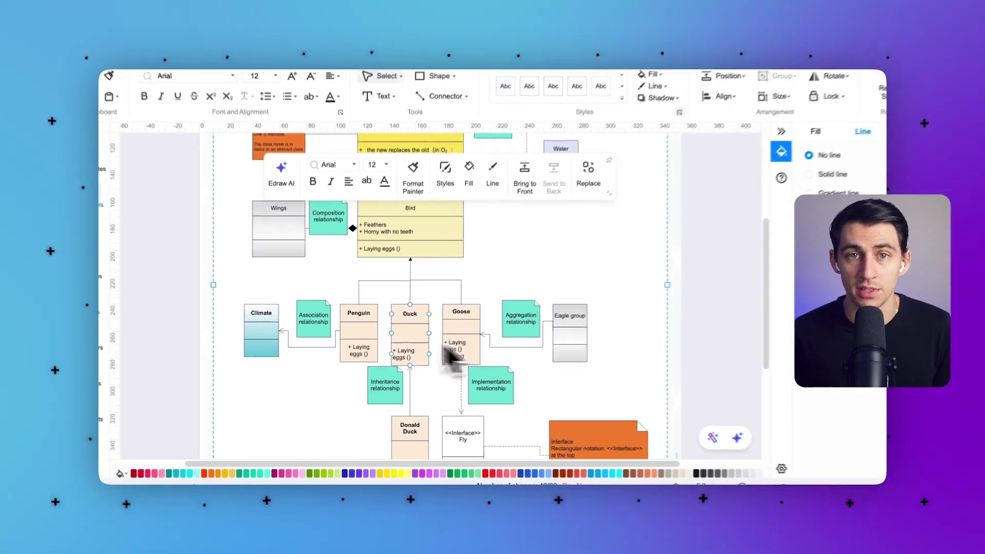
click(371, 373)
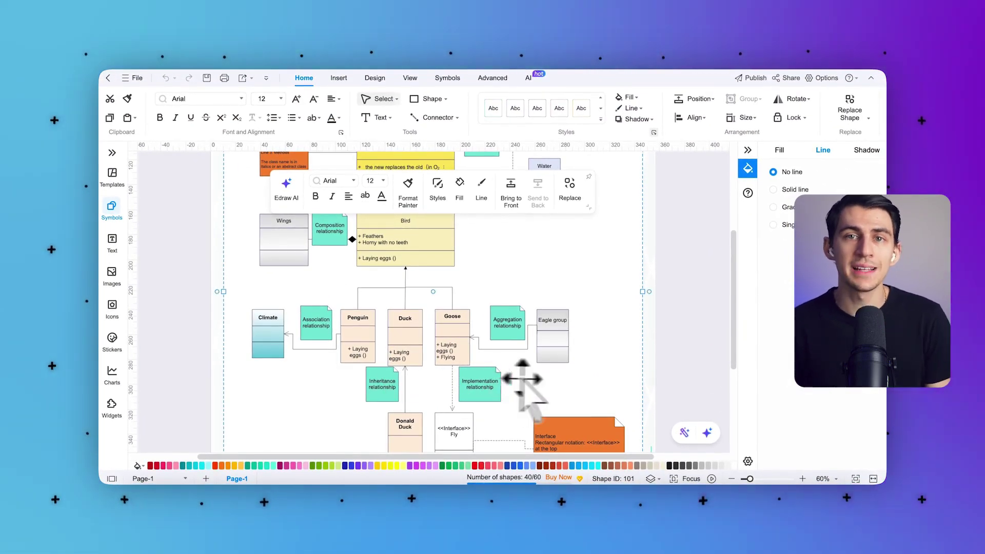
scroll(524, 380, up, 5)
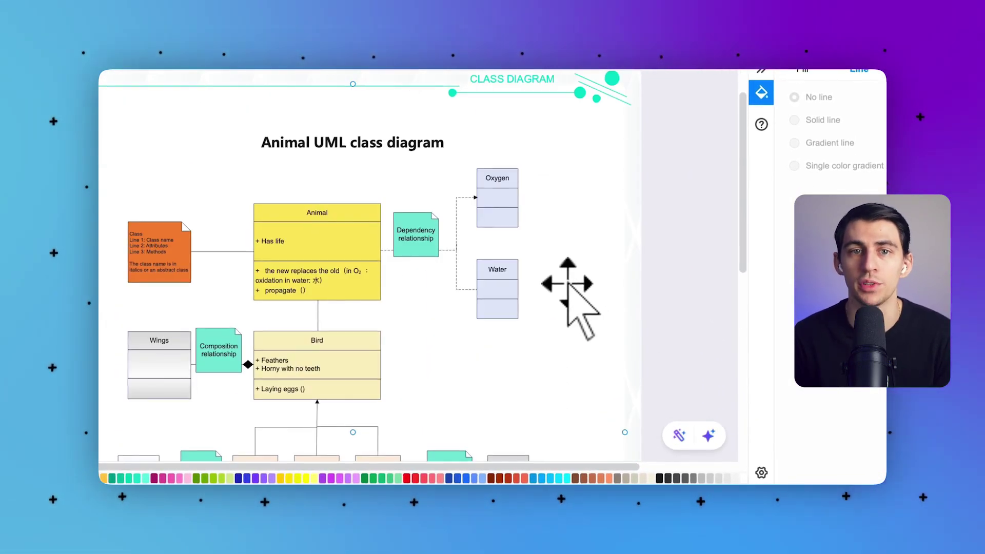
scroll(568, 285, down, 10)
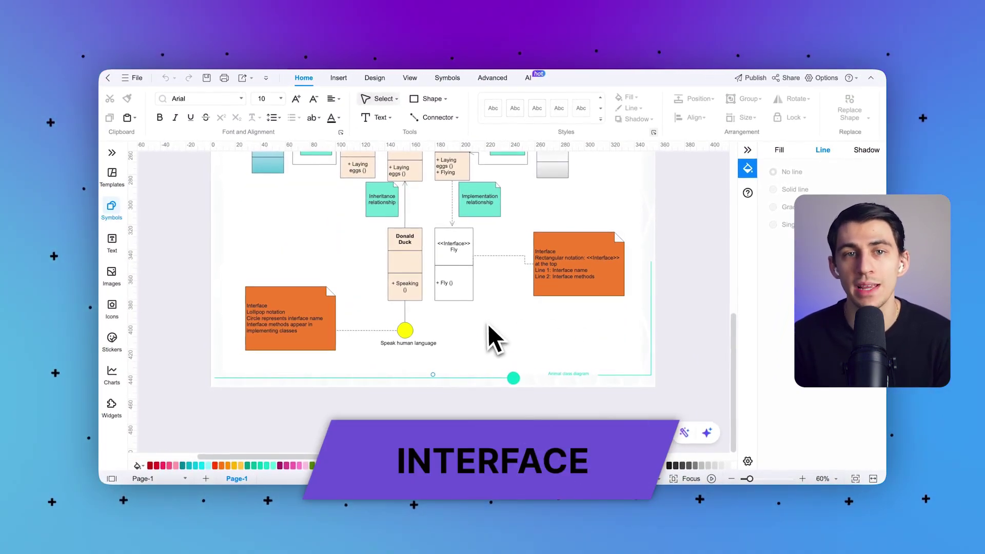
- Select the yellow lollipop interface and the Donald Duck class, then clear the selection
click(405, 330)
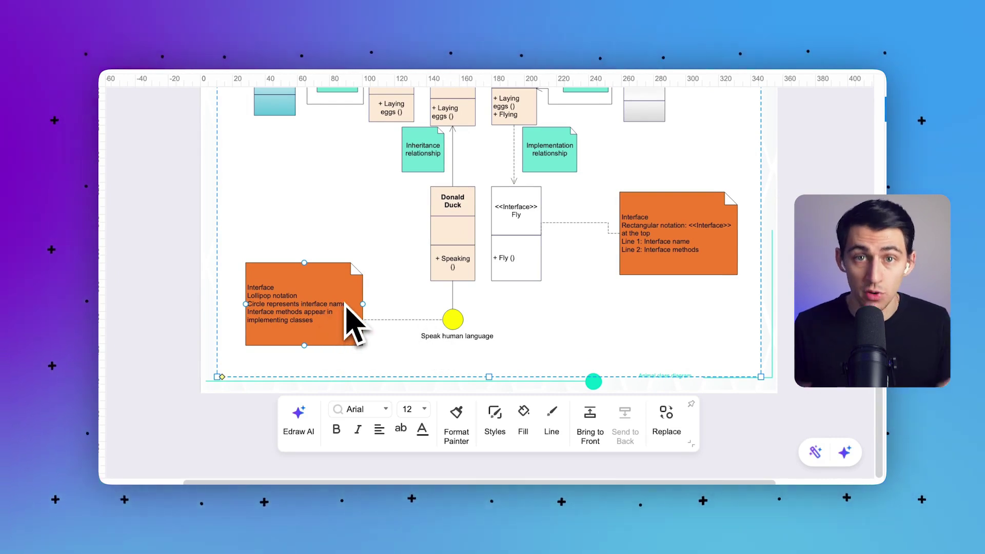
click(465, 267)
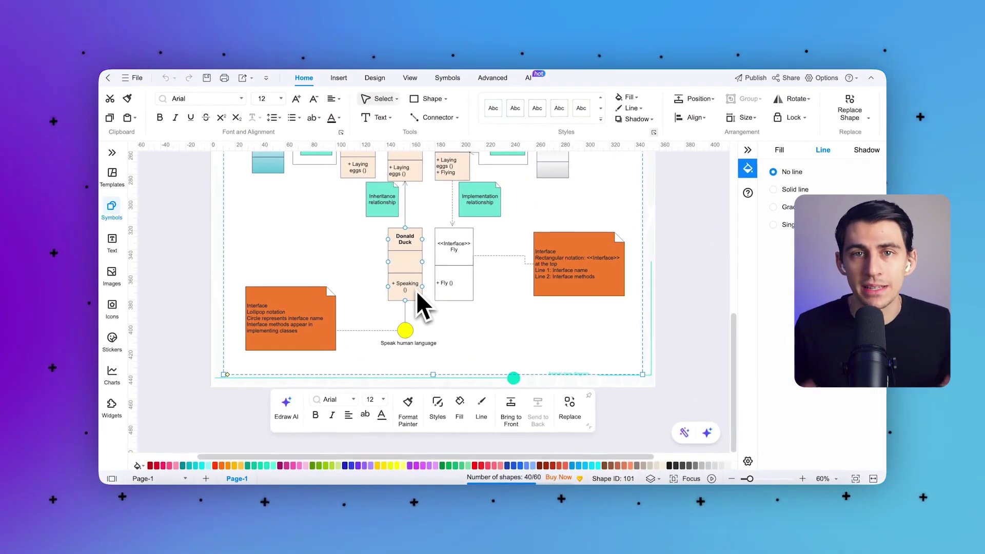
click(352, 282)
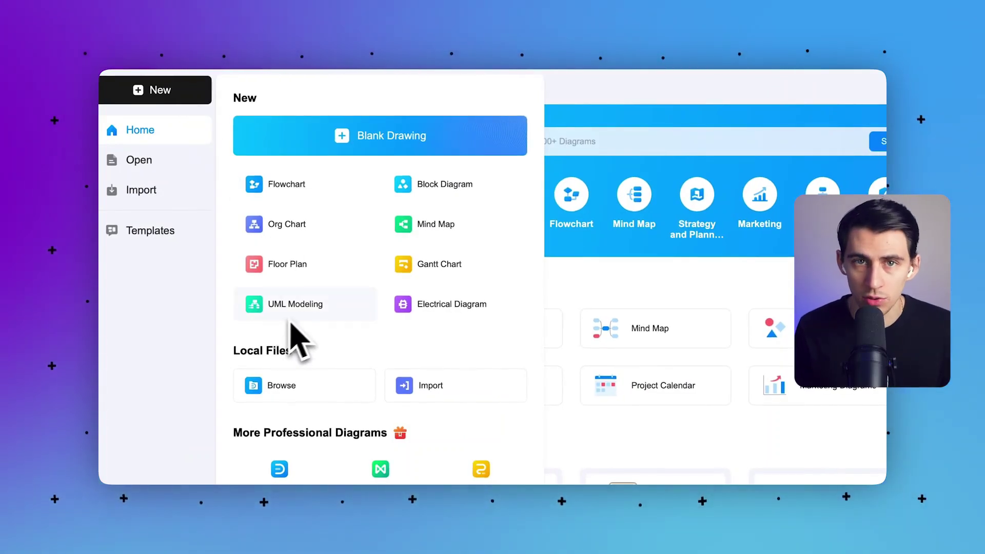
- Return to the home page and create a new Blank Drawing from the New panel
click(559, 151)
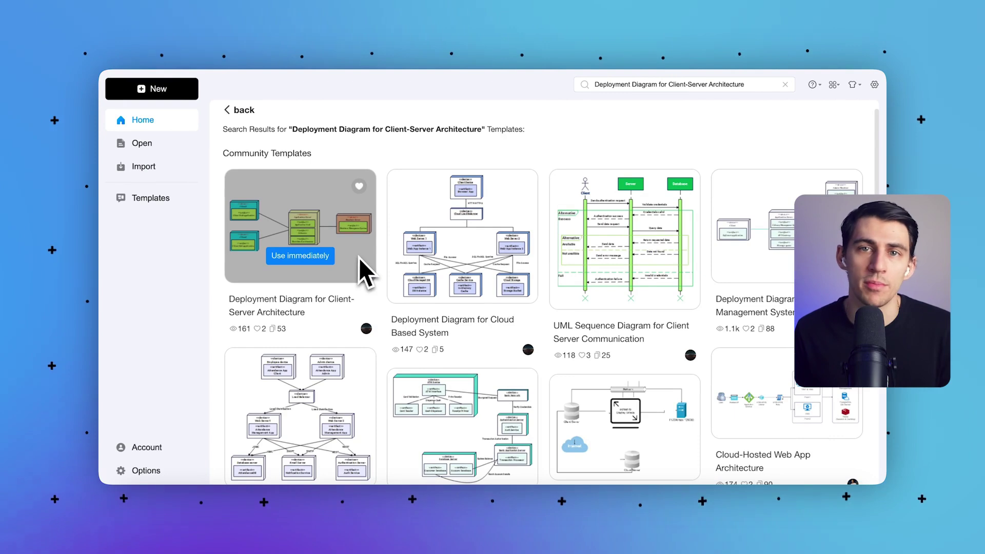
click(181, 120)
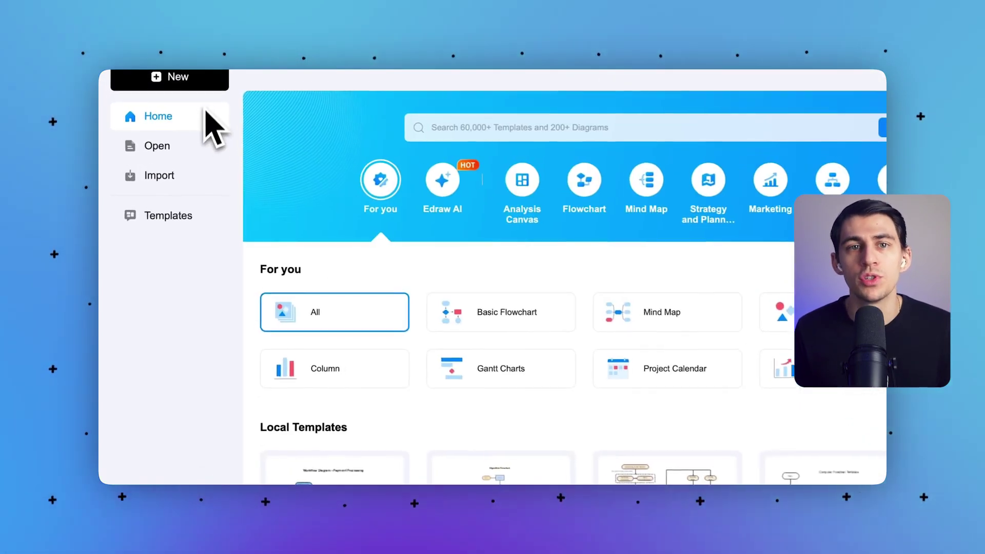
click(200, 83)
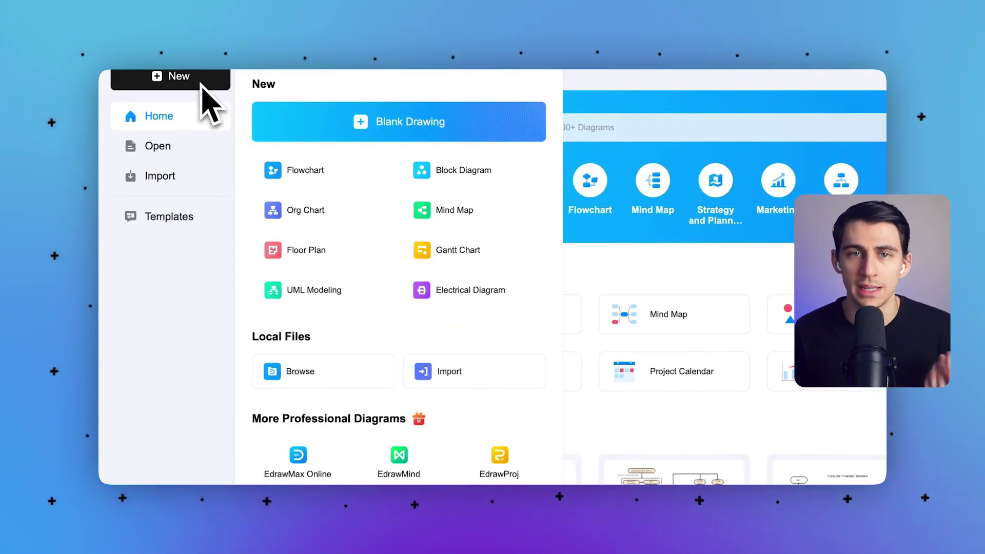
click(359, 131)
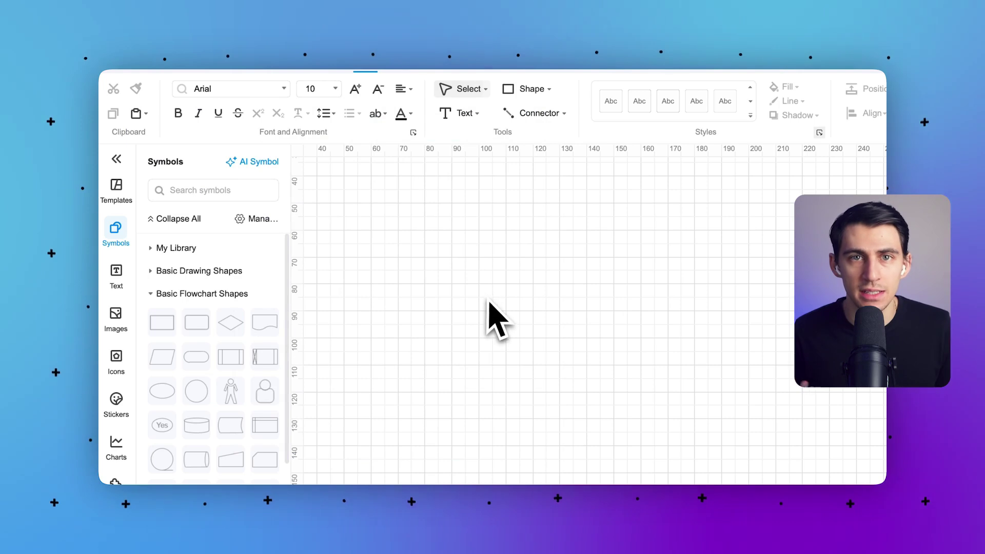
- Search symbols for UML, add the UML Deployment Diagram library, and clear the search
click(154, 300)
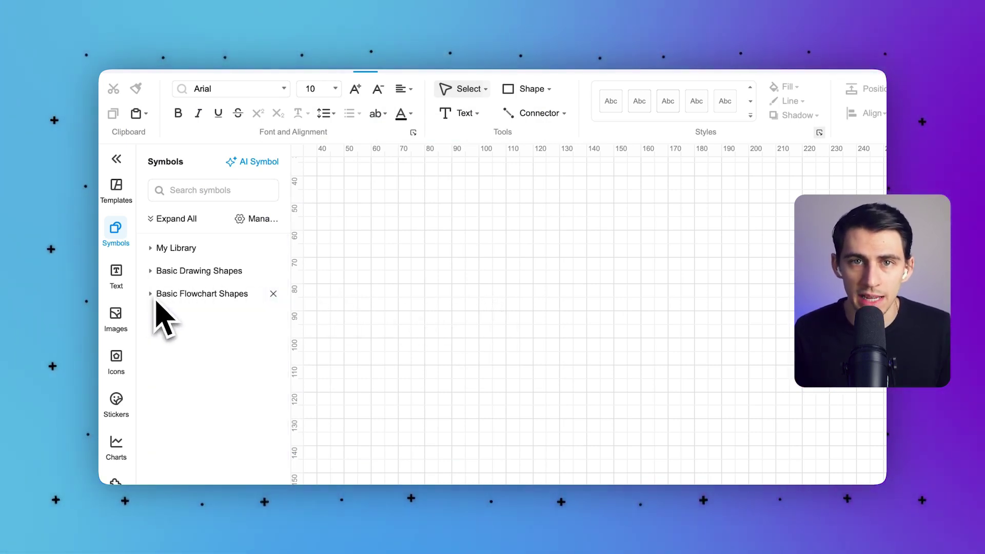
click(217, 191)
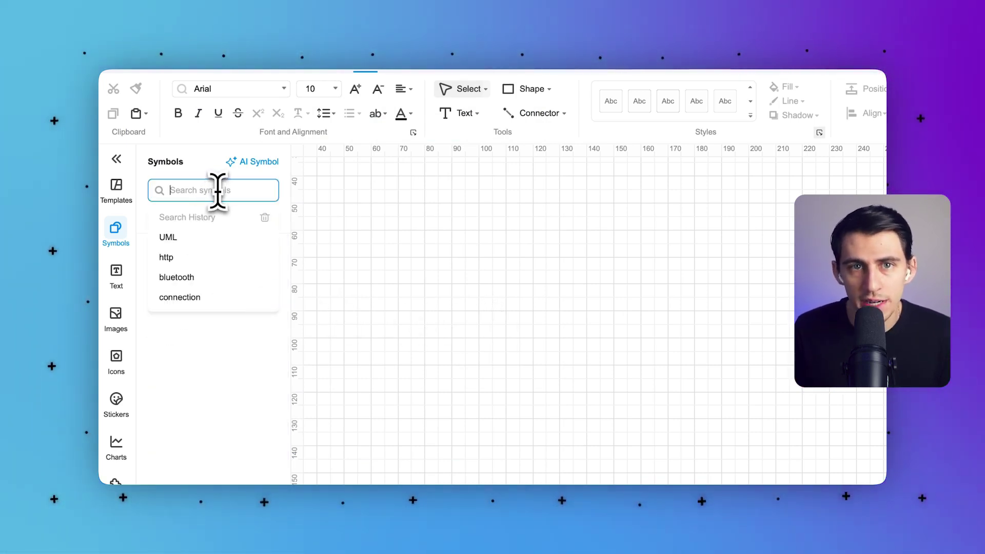
click(193, 242)
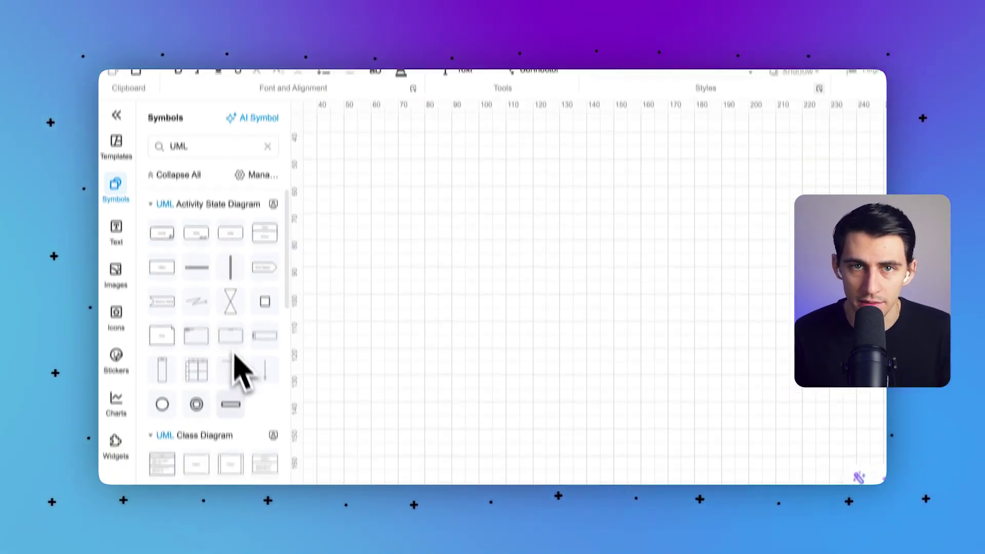
scroll(251, 382, down, 3)
scroll(259, 395, down, 10)
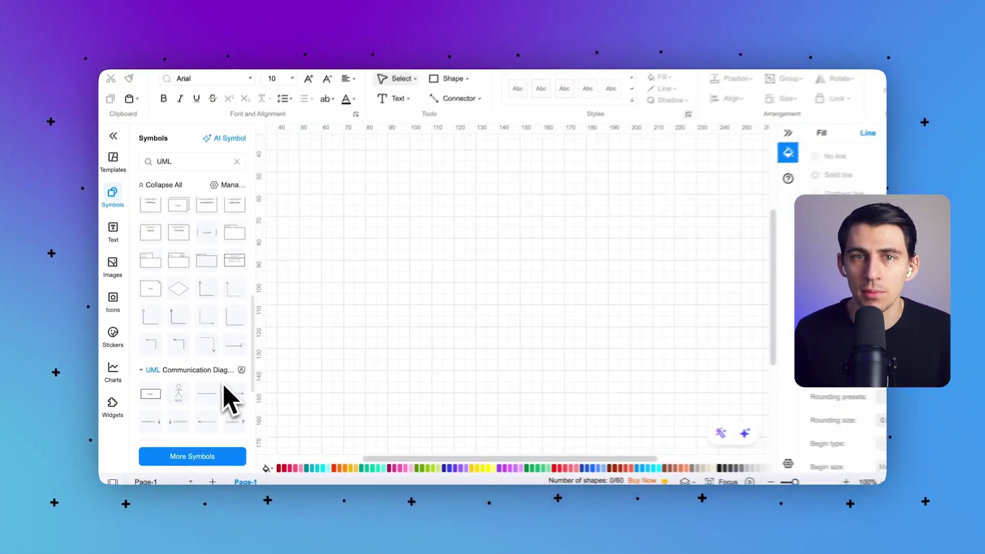
scroll(216, 390, down, 1)
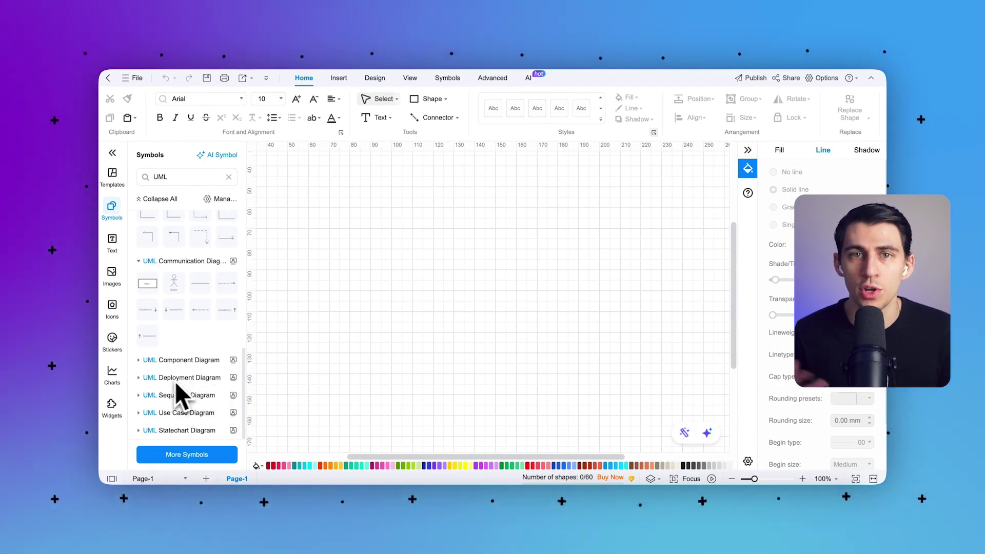
click(234, 378)
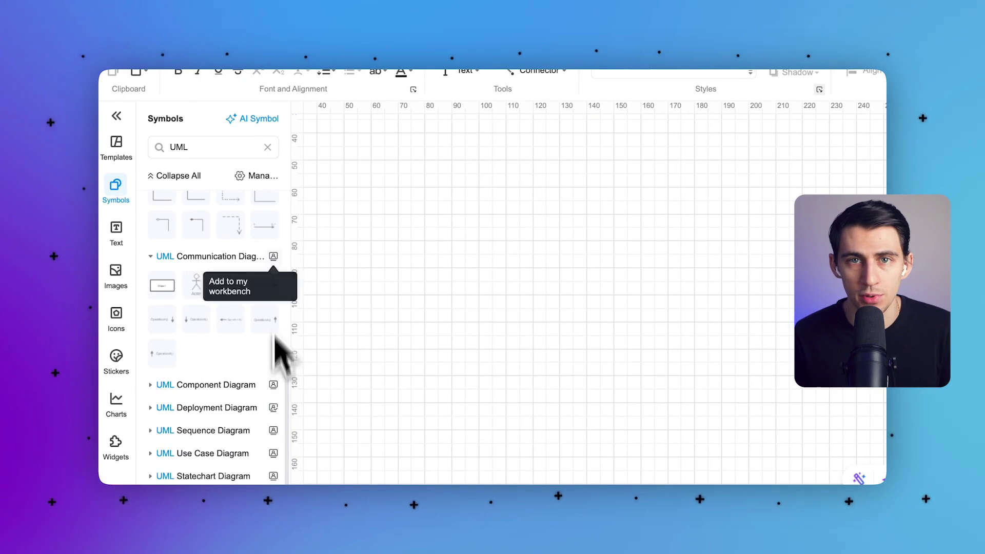
click(268, 148)
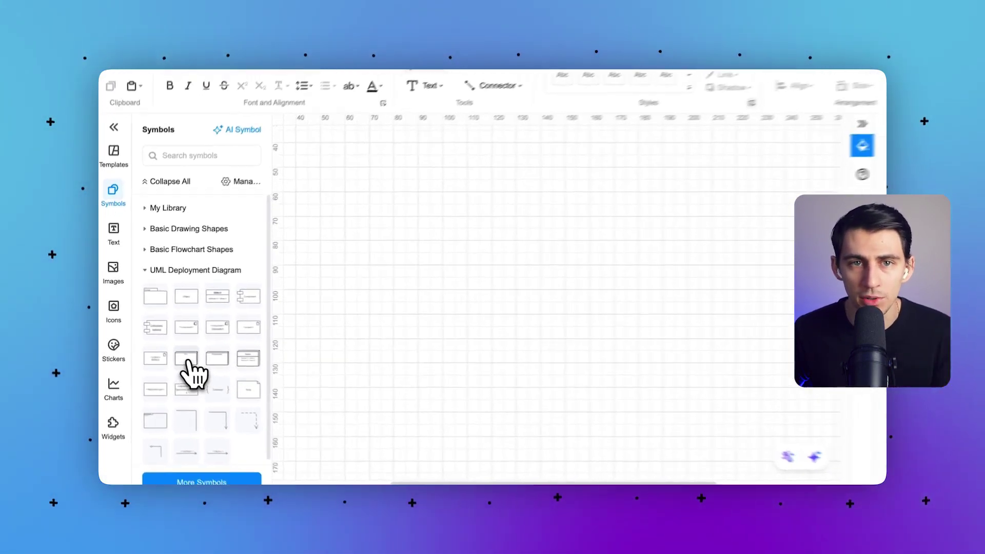
- Drop a deployment Node on the canvas with an Object box inside it
drag(187, 362, 537, 305)
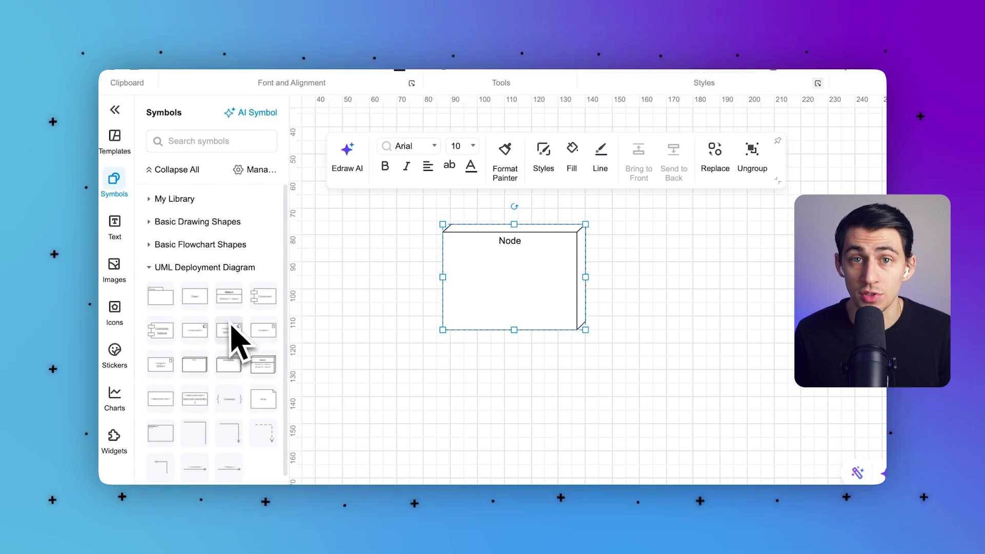
drag(203, 308, 528, 319)
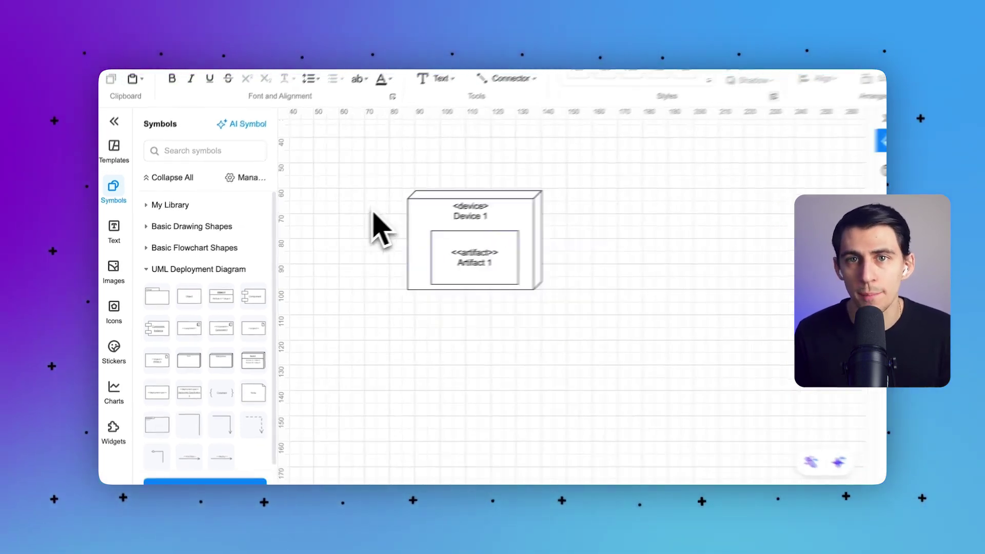
click(462, 272)
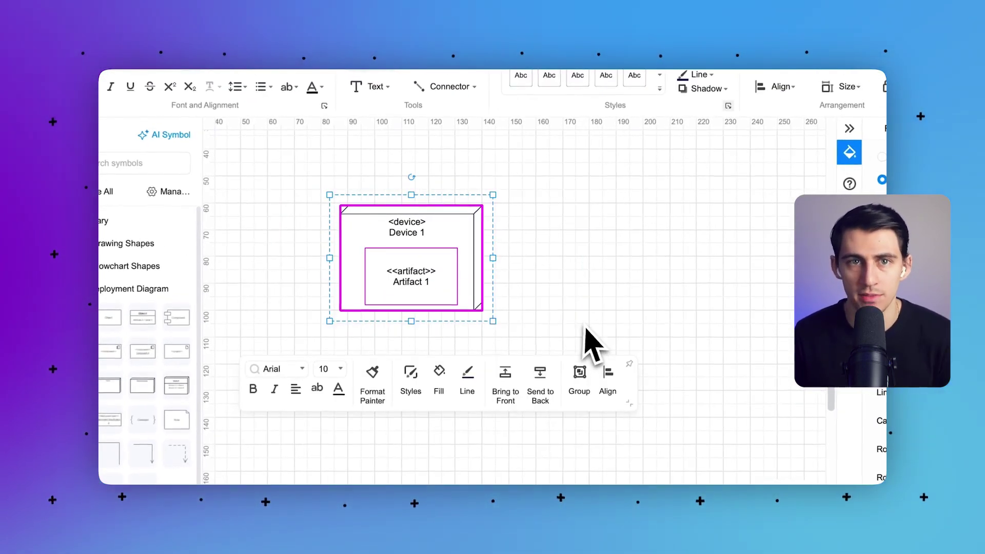
- Duplicate the node twice and relabel the right copy's artifact Artifact 2
key(ctrl+d)
drag(462, 297, 405, 405)
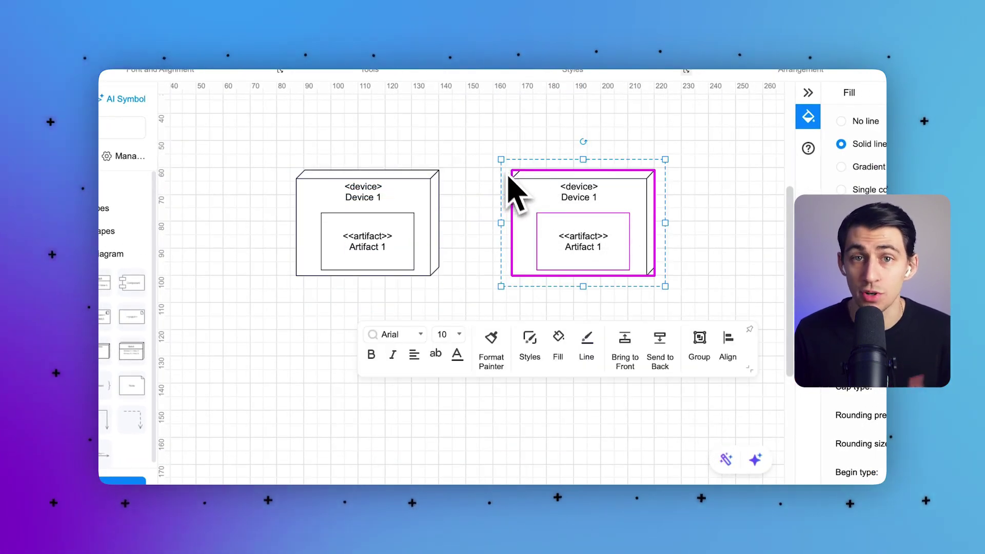
key(ctrl+d)
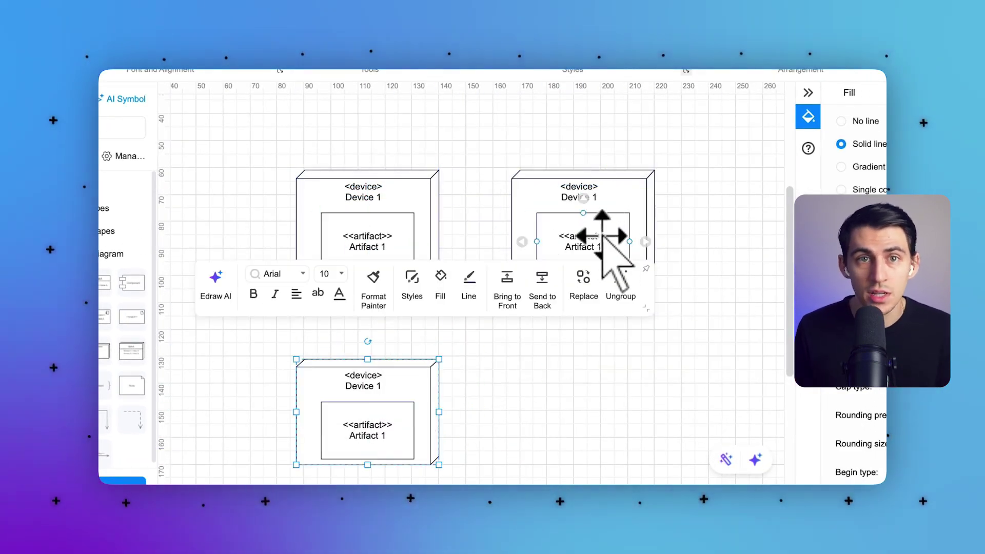
double_click(610, 250)
key(BackSpace)
text(2)
- Relabel the bottom copy's artifact Artifact 3 and its node Device 3
click(392, 437)
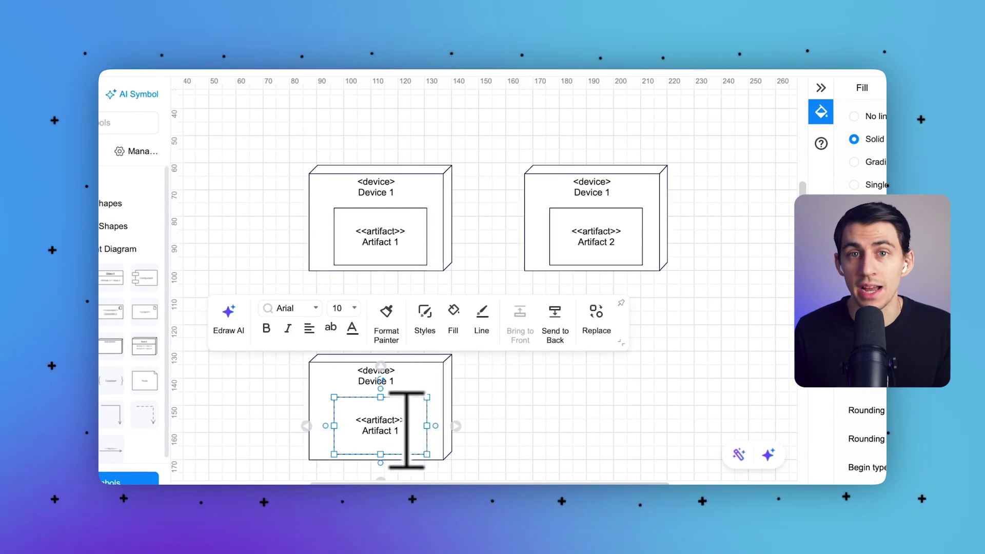
double_click(392, 437)
text(3)
click(513, 415)
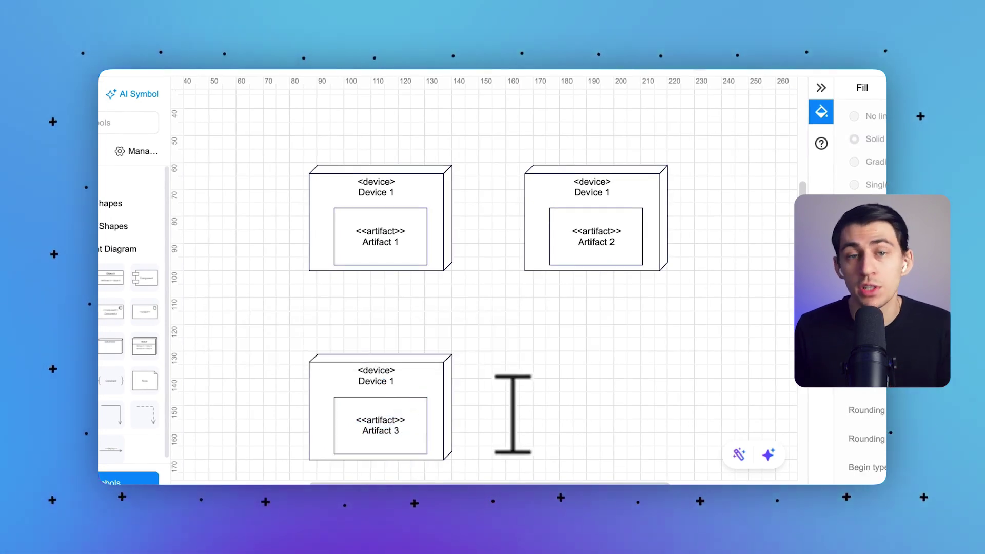
double_click(403, 381)
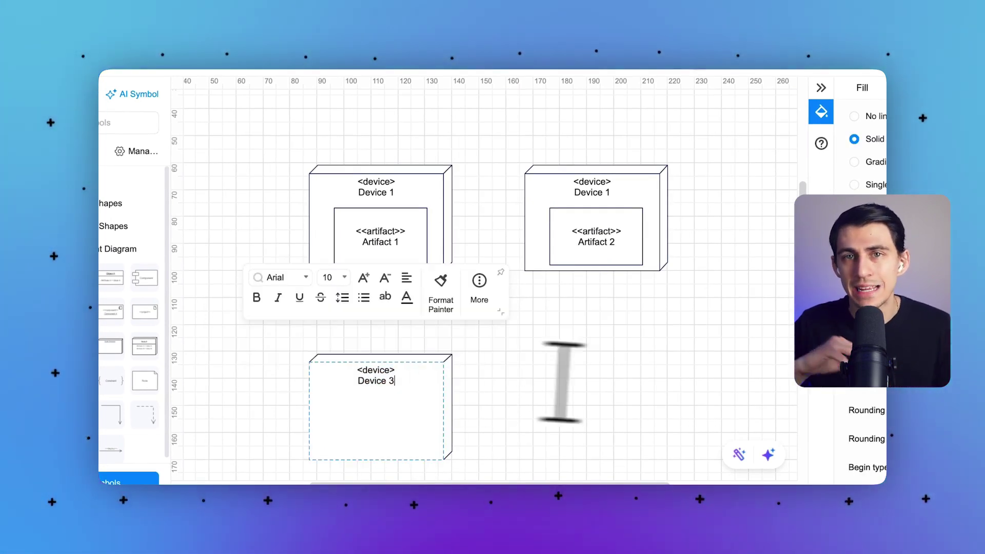
click(472, 382)
scroll(549, 363, down, 3)
scroll(436, 220, up, 2)
- Fill the Device 1 node with teal and Artifact 1 with a darker teal
click(319, 128)
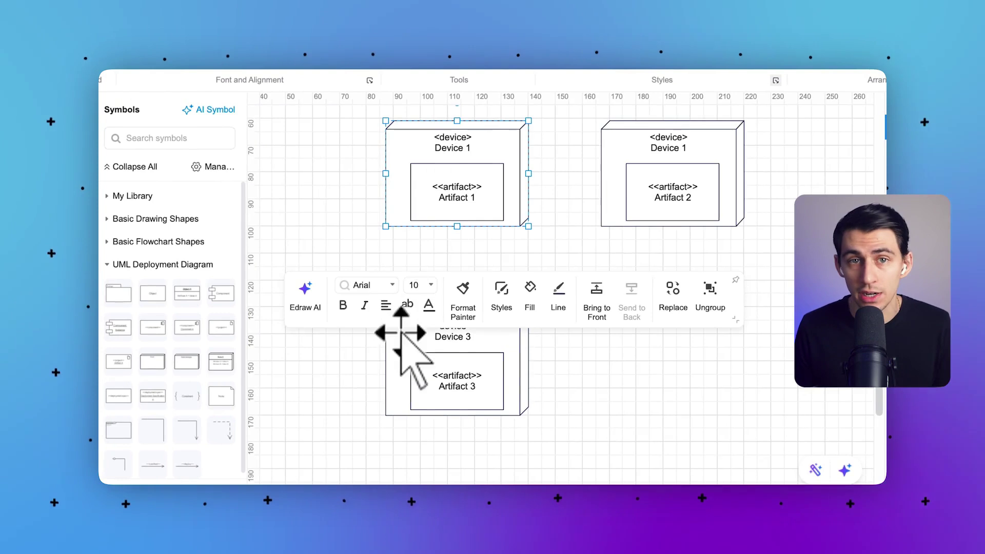
click(386, 476)
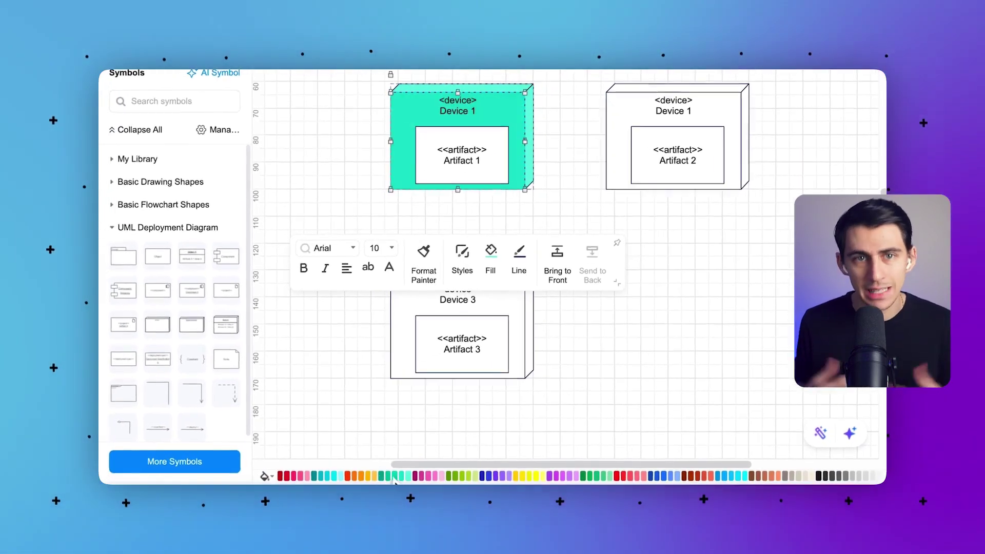
click(452, 169)
click(412, 479)
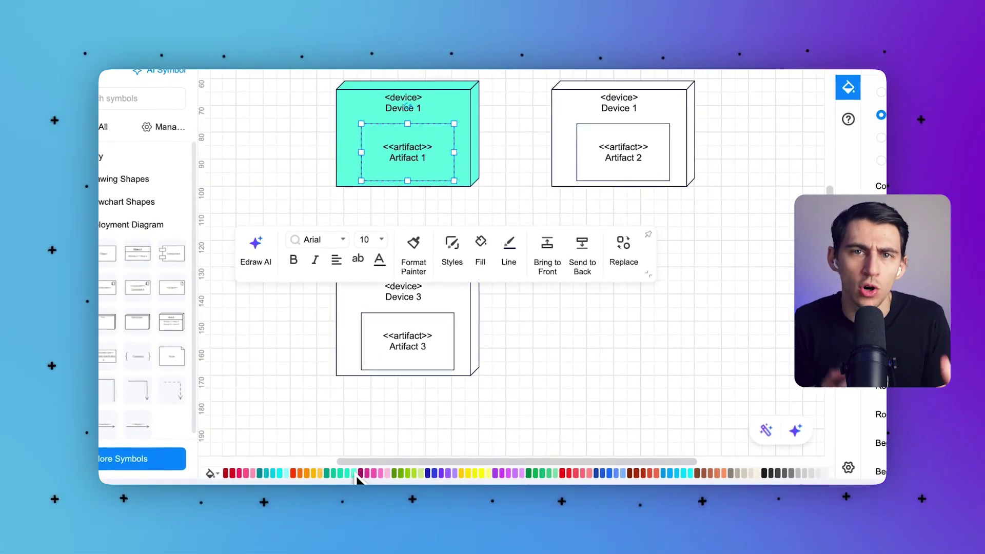
click(354, 473)
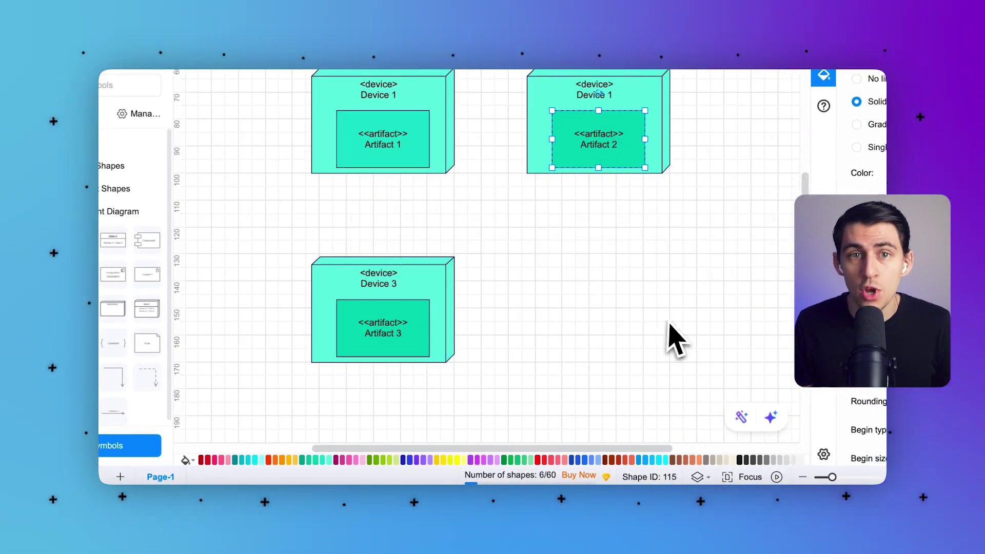
click(672, 325)
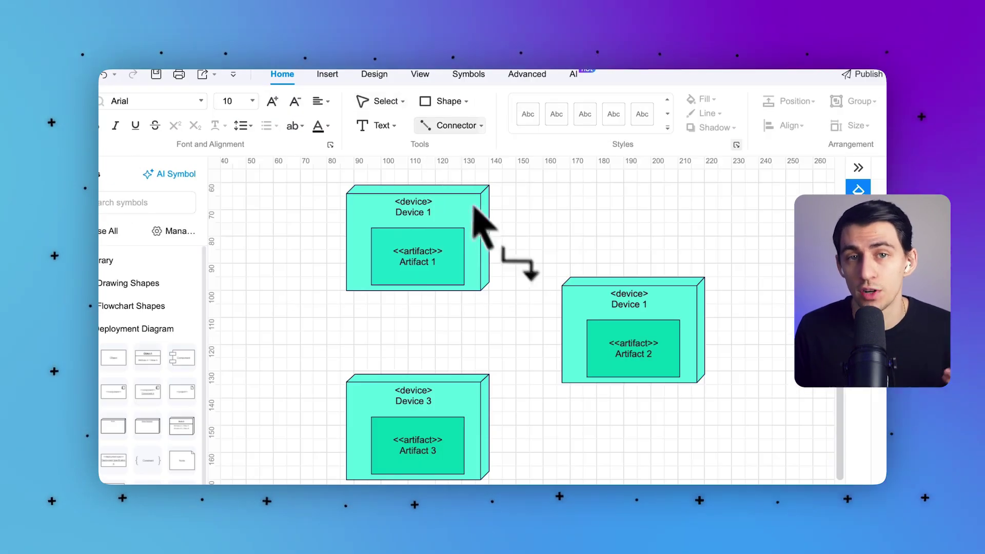
- Draw arrow connectors from Device 1 to the right-hand node and down to Device 3
drag(488, 238, 622, 285)
drag(416, 262, 416, 334)
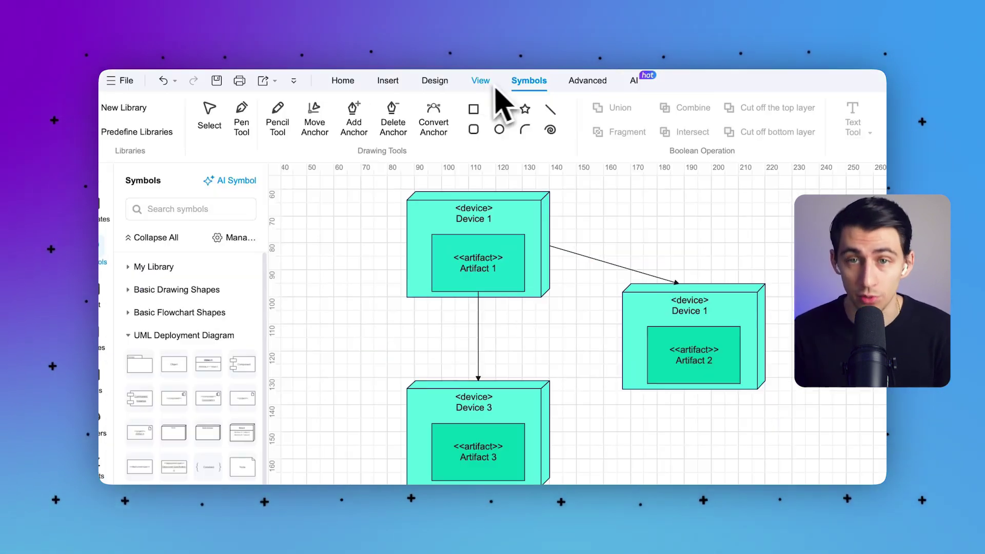
click(483, 84)
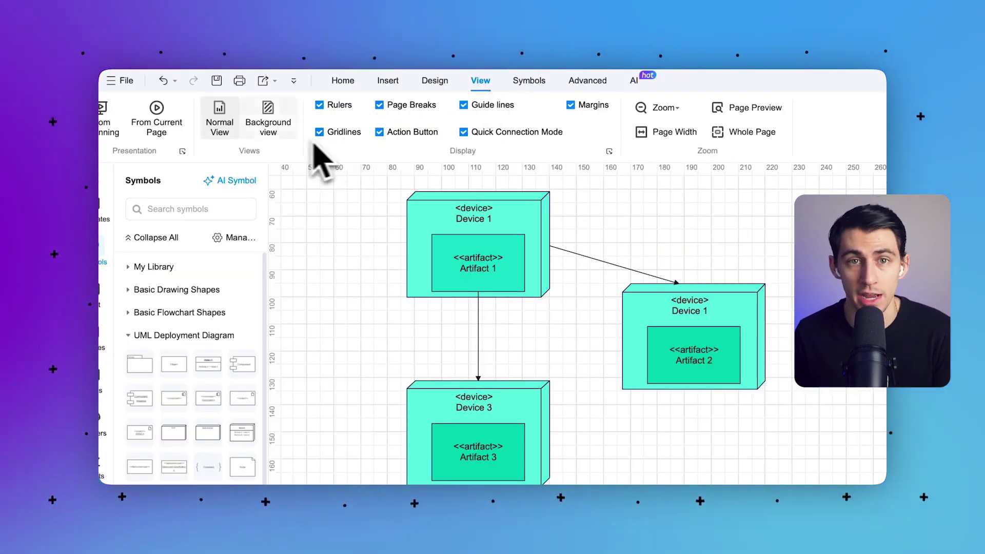
- Present the diagram from the current page, exit back to editing, and open the File menu
click(159, 127)
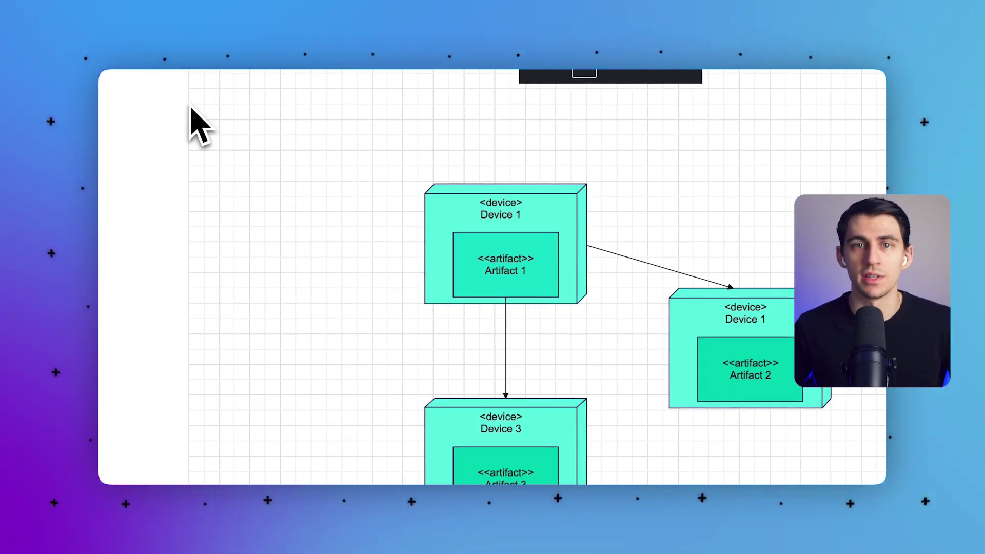
scroll(370, 395, down, 1)
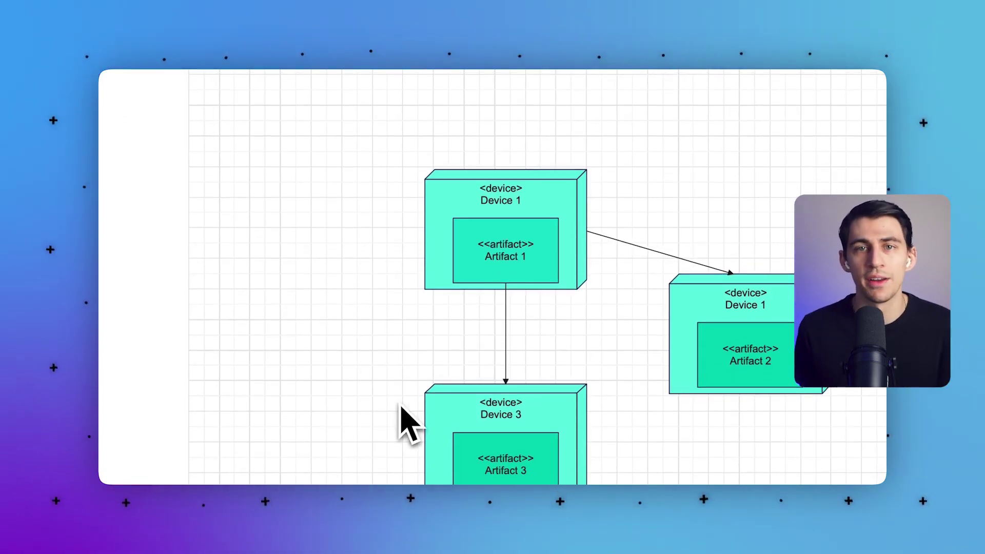
key(Escape)
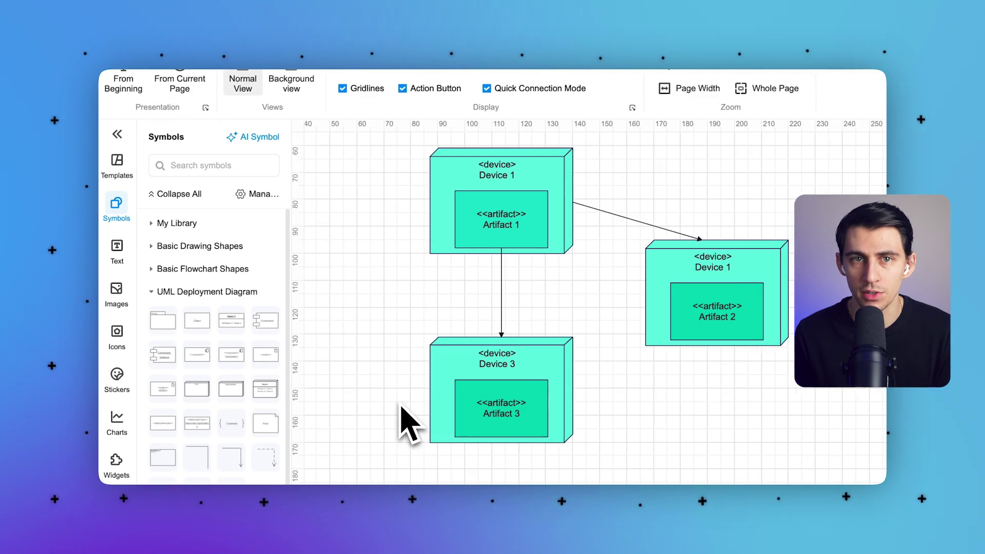
click(146, 69)
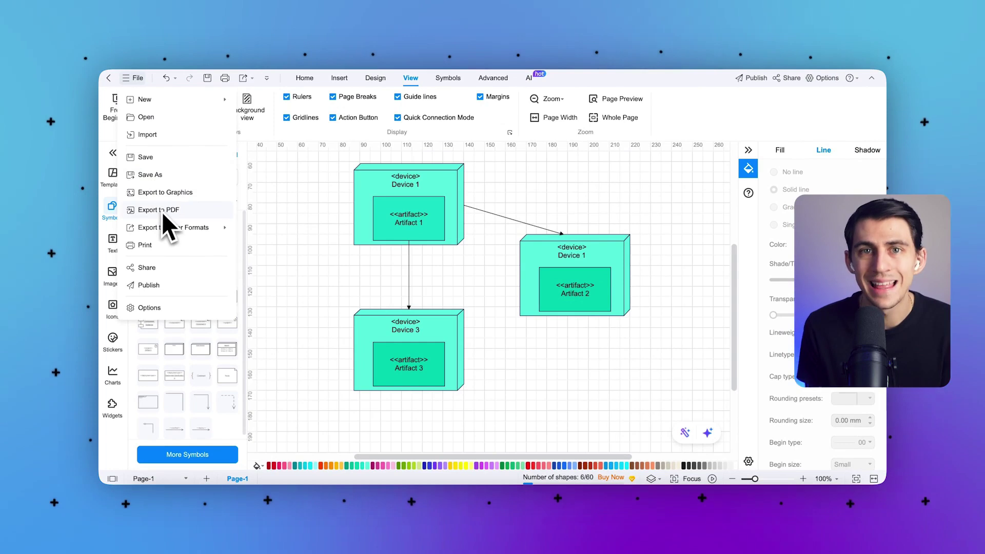
- Review the Export to PDF option in the File menu
mouse_move(165, 227)
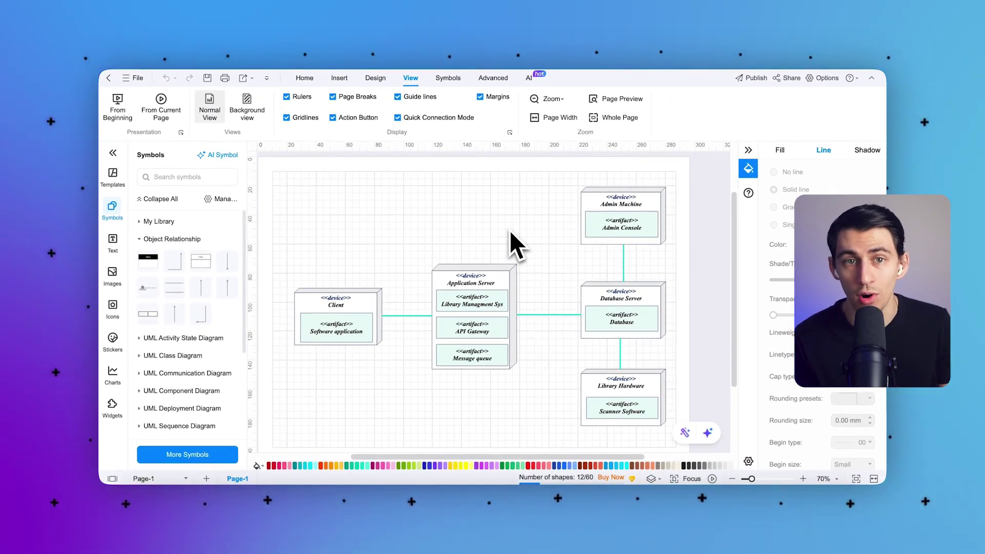
scroll(509, 229, down, 1)
scroll(509, 230, up, 1)
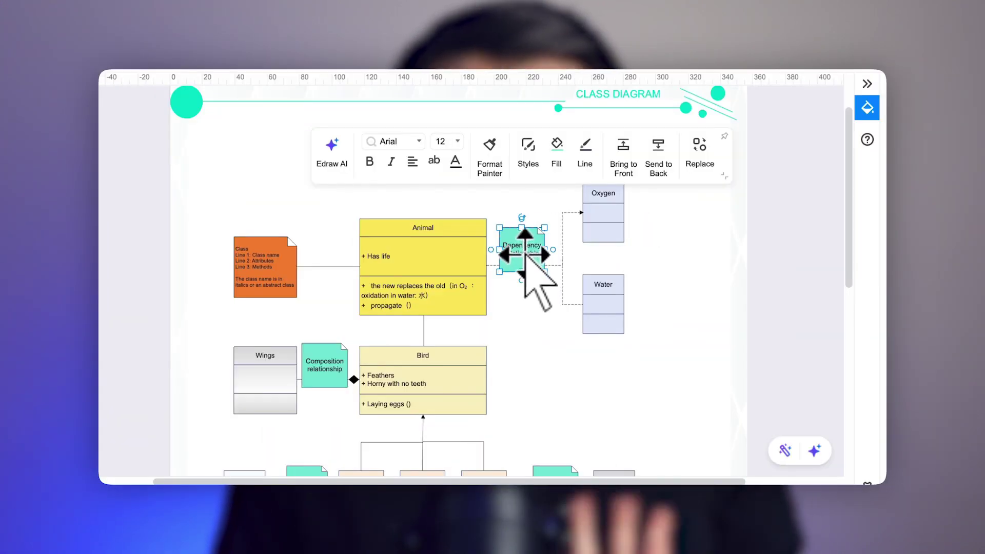
click(554, 323)
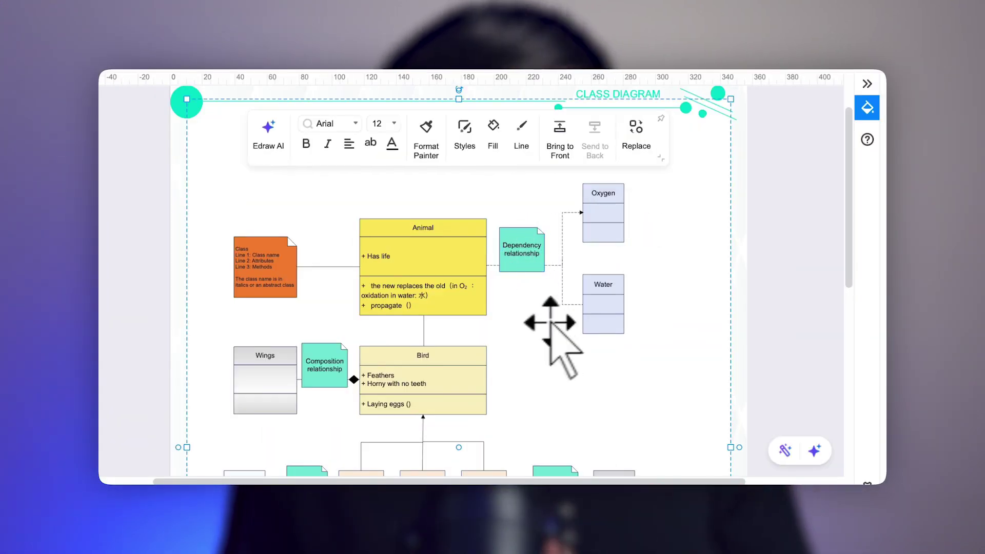
click(323, 365)
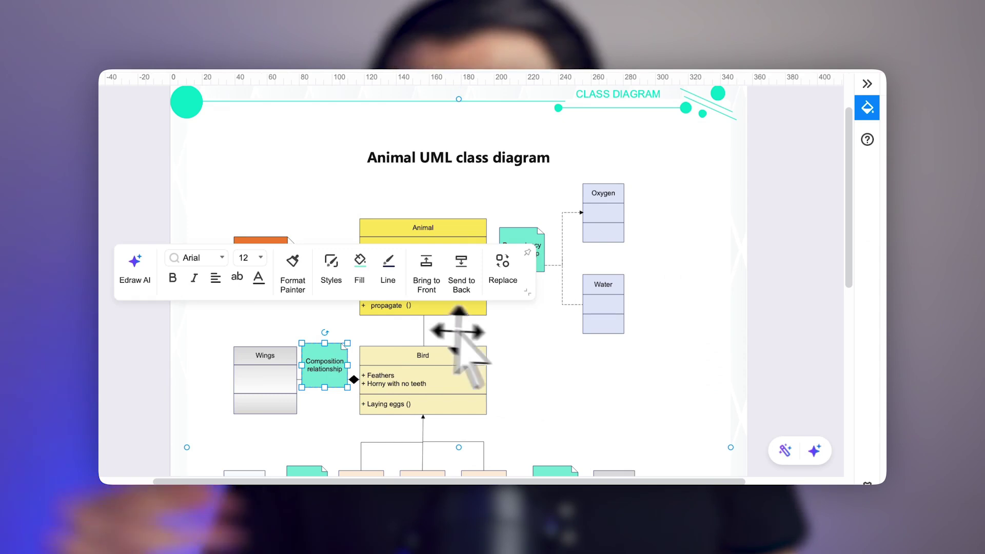
click(539, 344)
scroll(539, 344, down, 5)
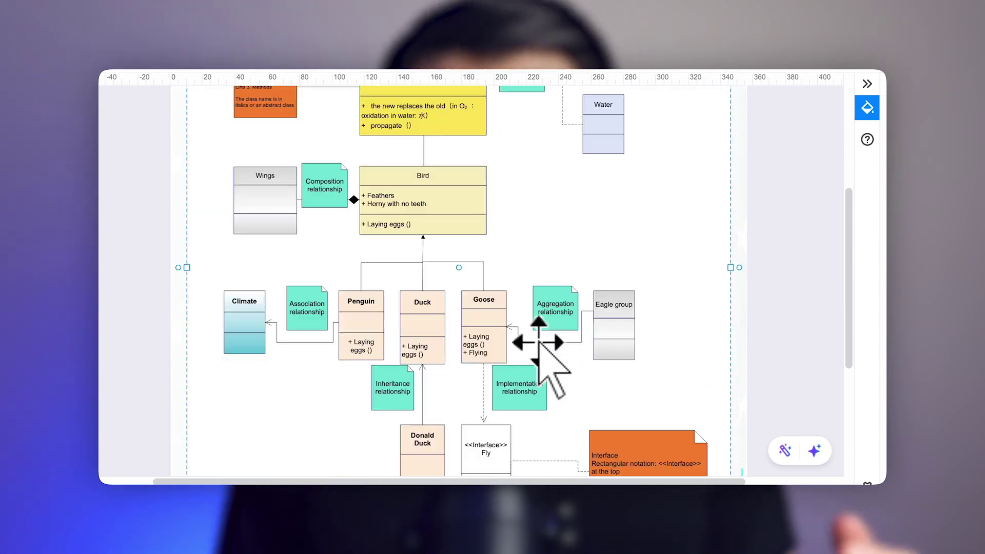